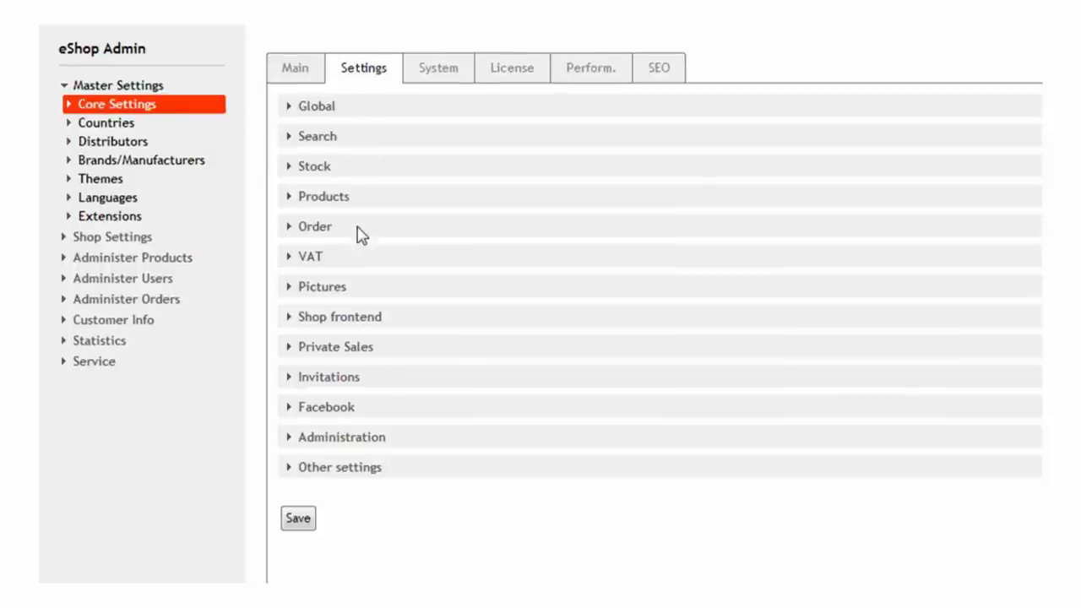
- Enable downloadable products under Shop frontend, save, and confirm the download path is out/downloads
left_click(359, 319)
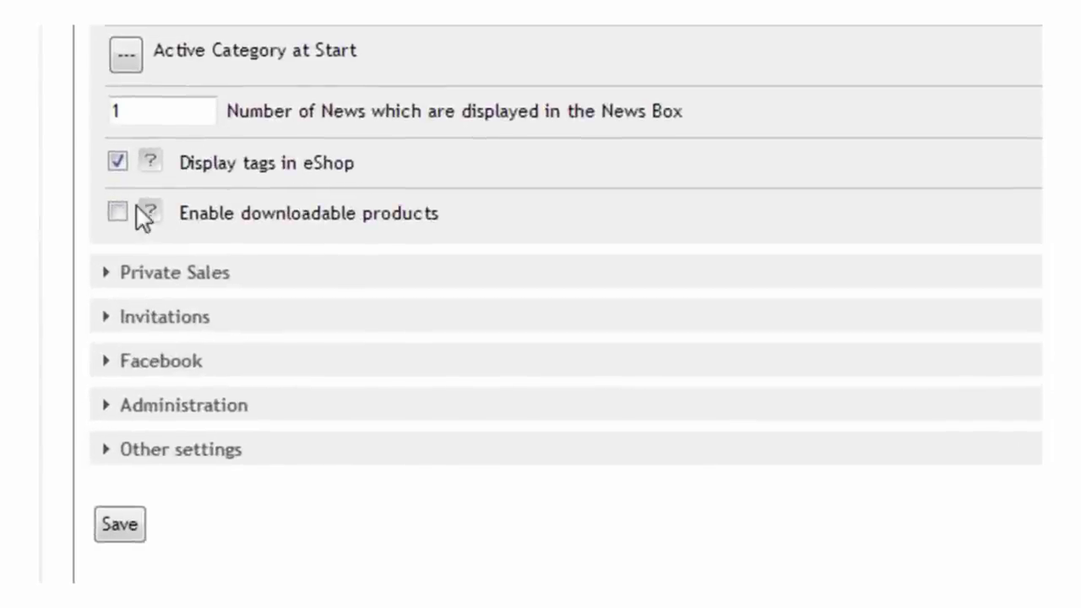
left_click(119, 523)
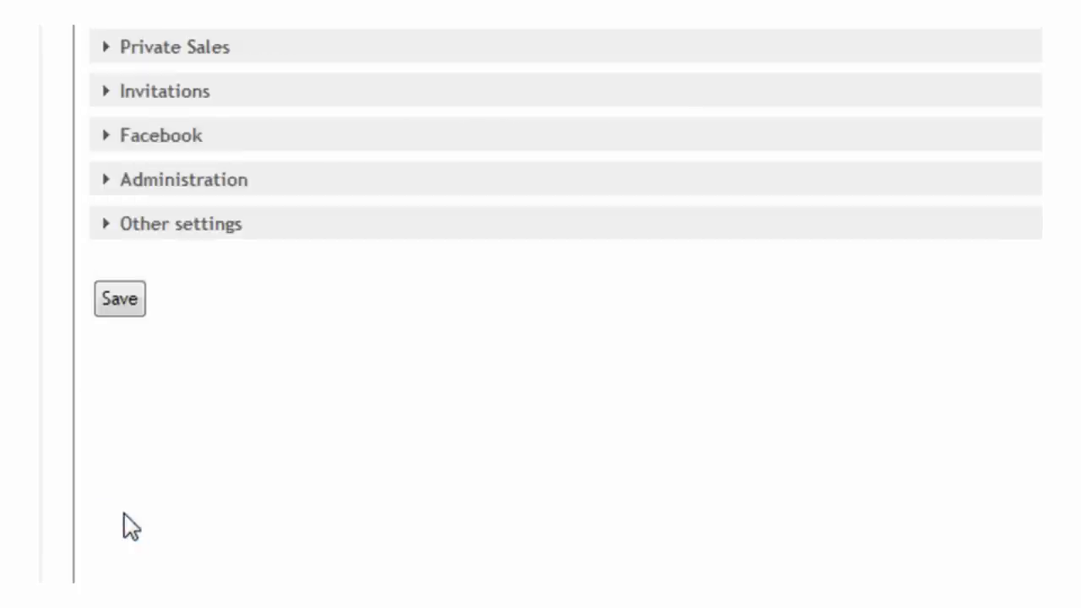
left_click(201, 227)
scroll(329, 403, "down", 9)
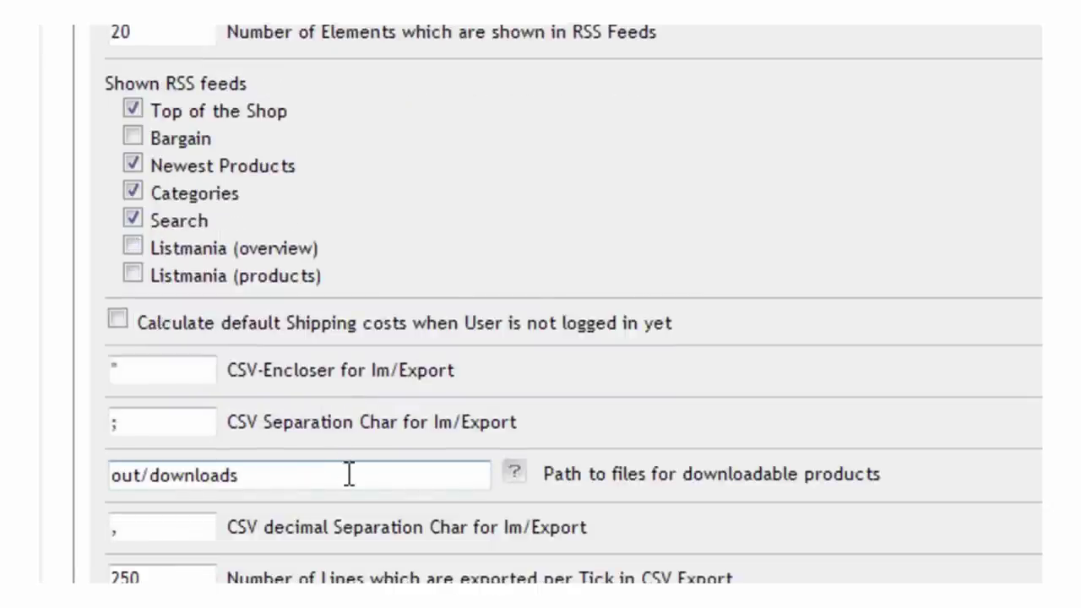
left_click_drag(349, 475, 38, 480)
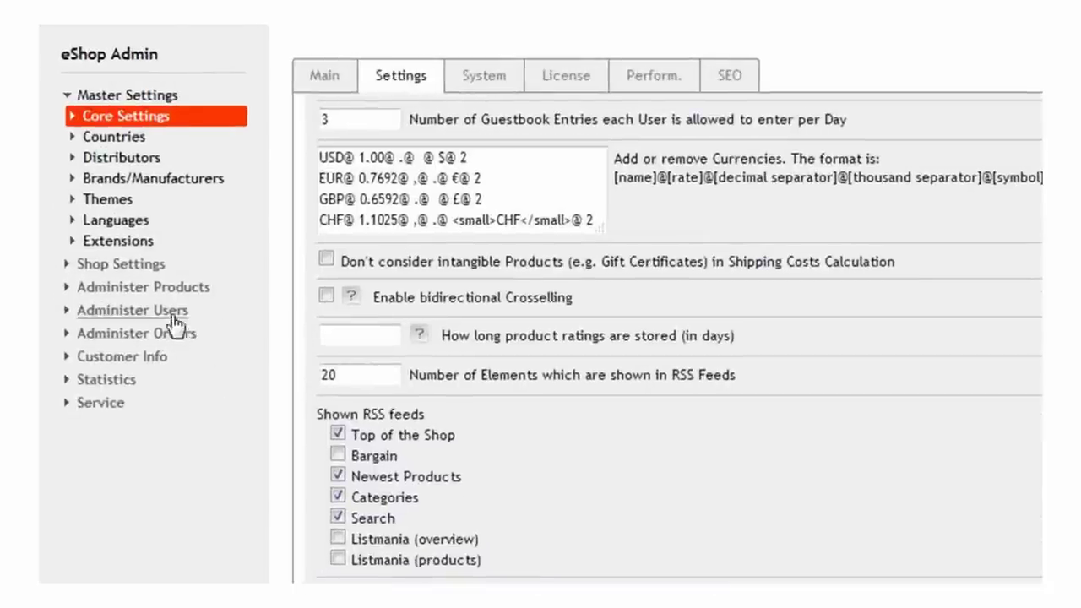
- Add an active product 'Musicfile #1' priced 0,99 and tick Intangible Product on its Extended tab
left_click(163, 288)
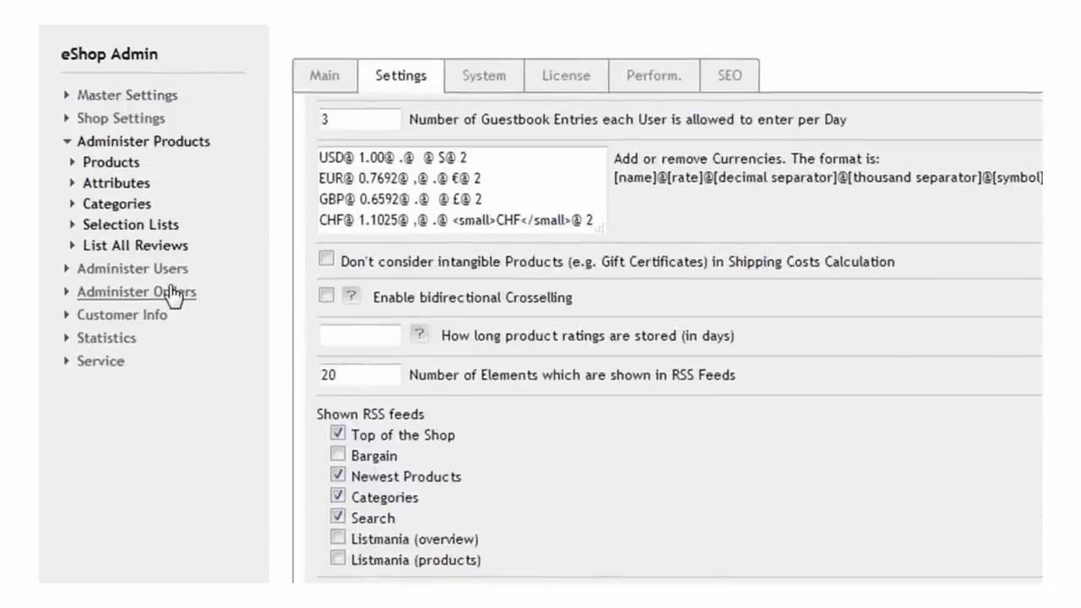
left_click(123, 167)
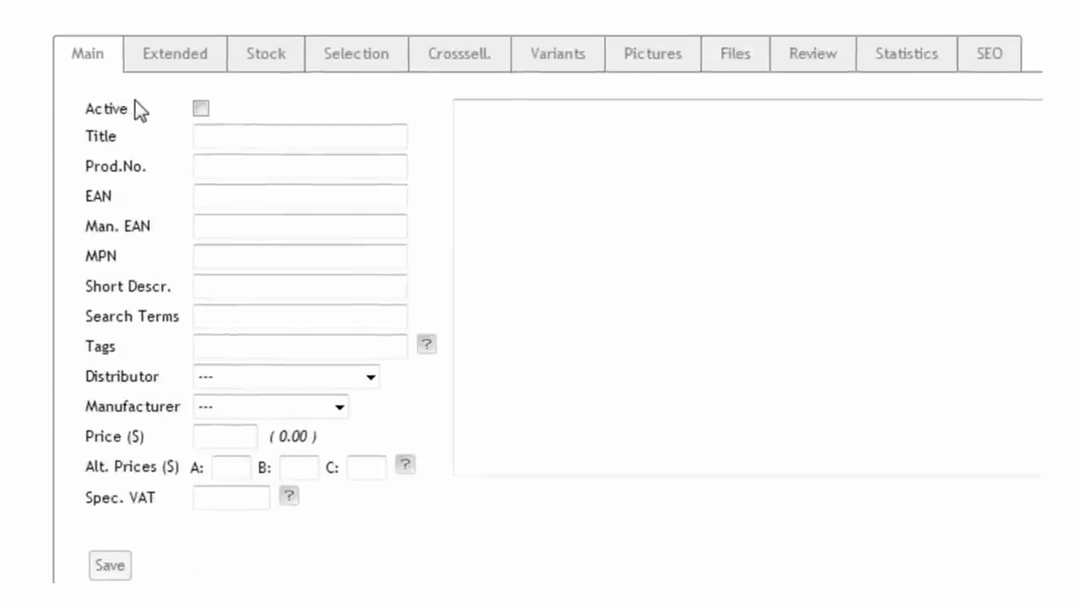
left_click(201, 109)
left_click(225, 136)
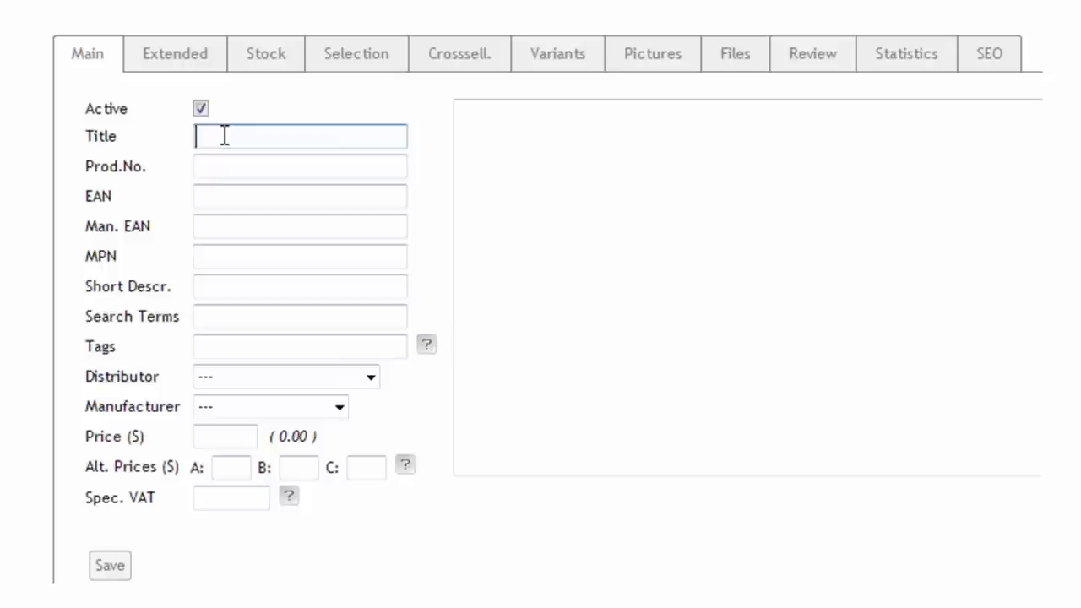
type("Mus")
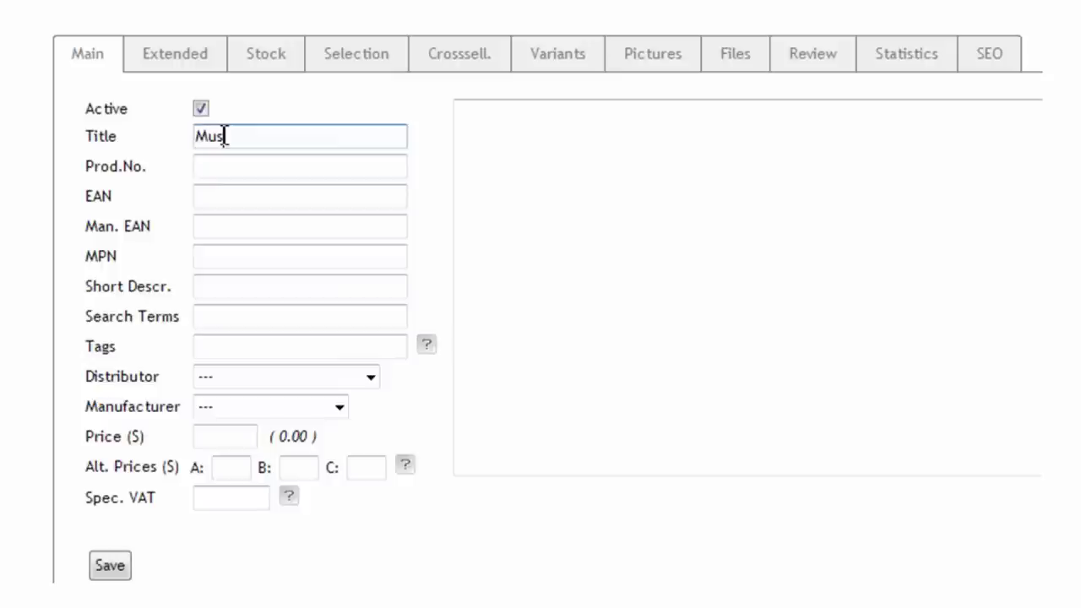
type("icfile #1")
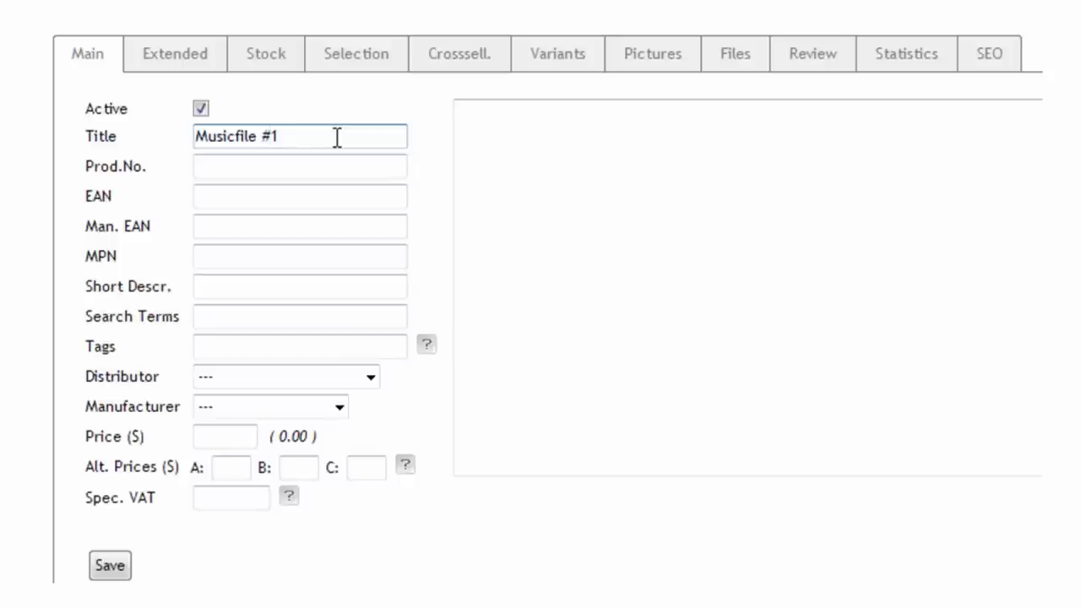
left_click(251, 436)
type("0")
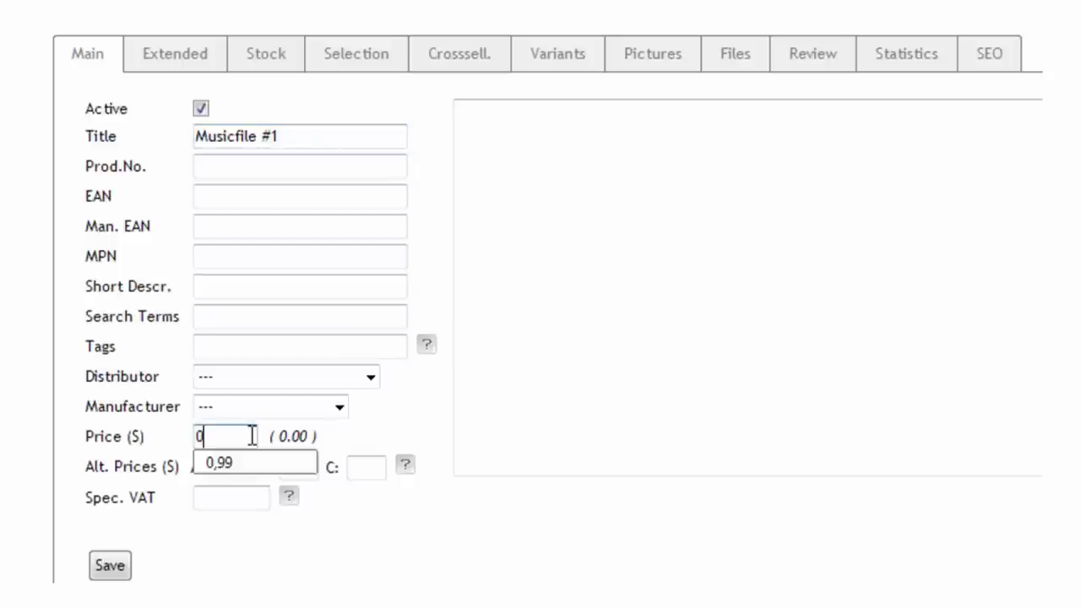
type(",99")
left_click(179, 56)
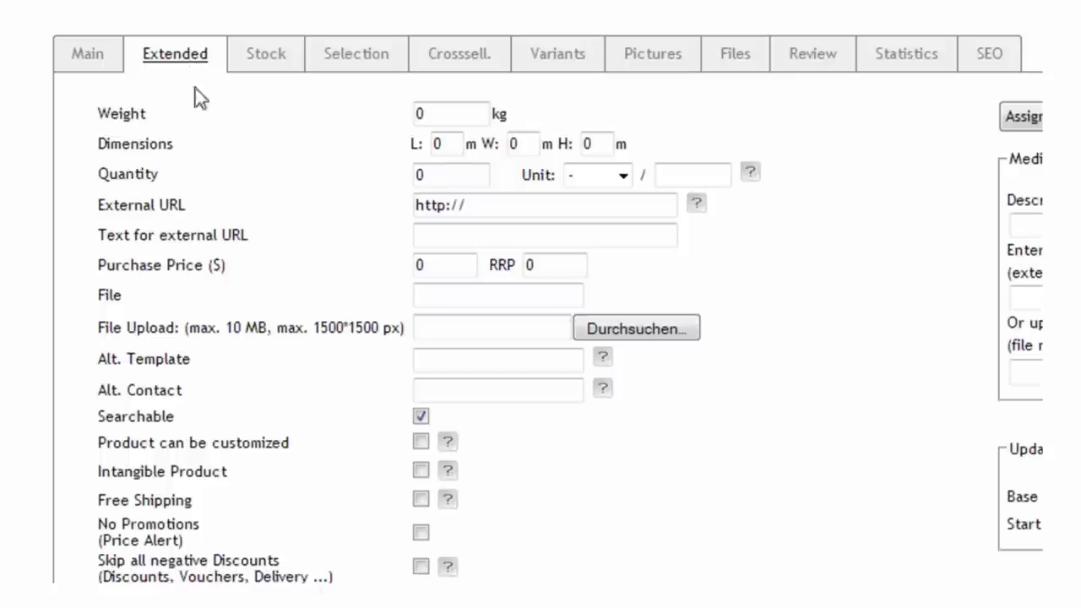
left_click(420, 471)
- Upload Soundfile_01.mp3 to Musicfile #1 and start renaming it to MyNiceSong_01.mp3
left_click(734, 74)
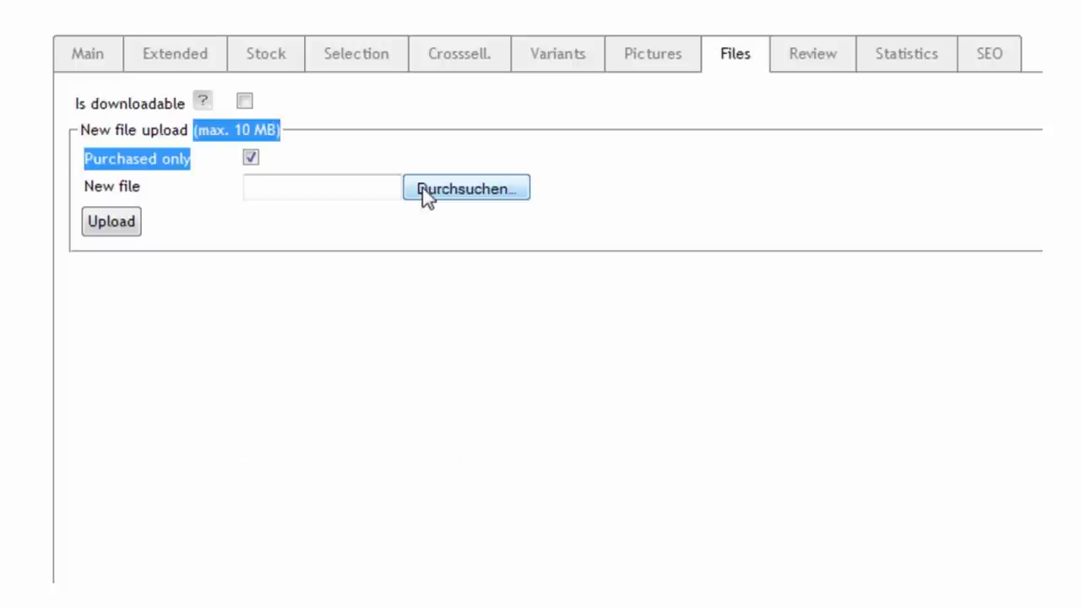
left_click(423, 190)
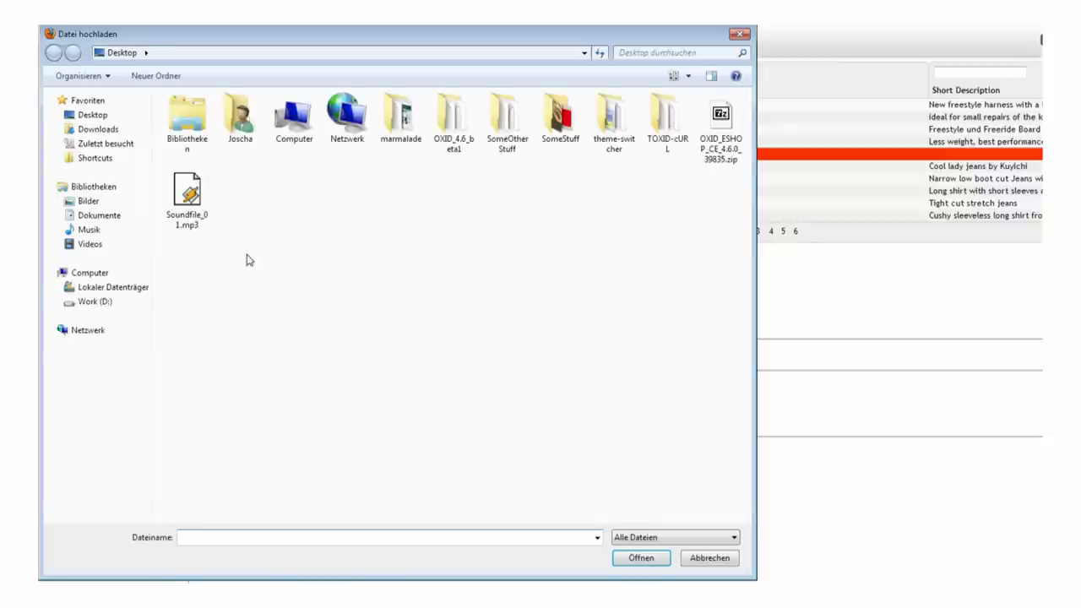
left_click(206, 217)
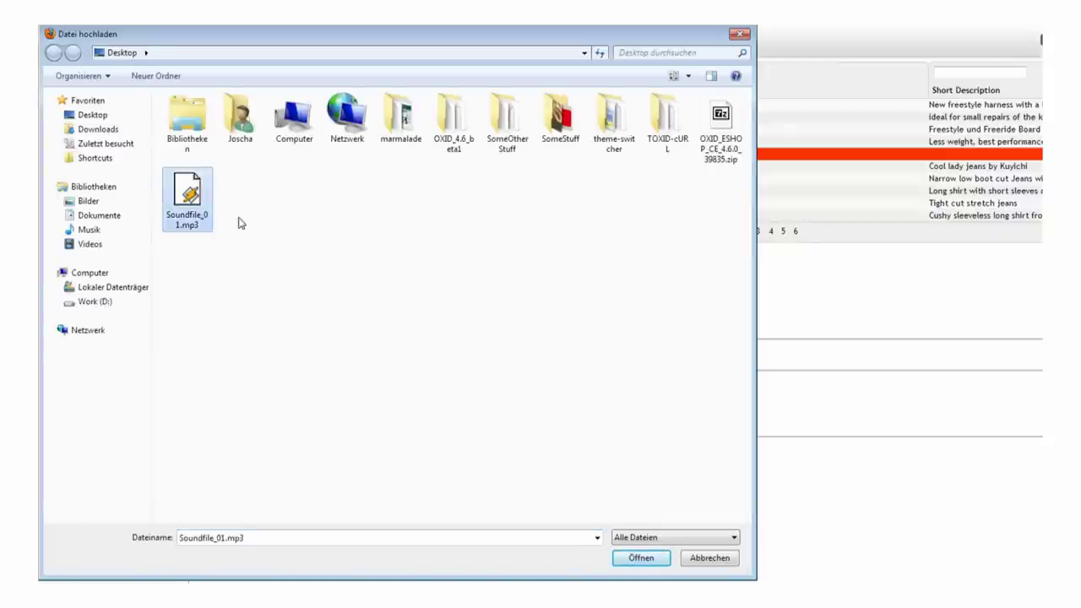
left_click(635, 559)
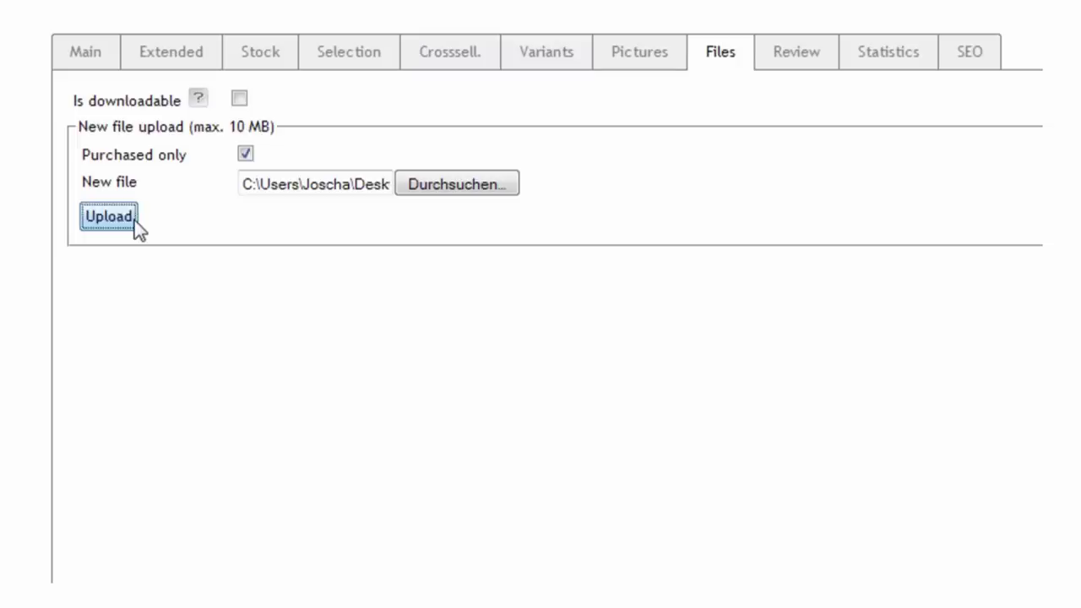
left_click(134, 220)
left_click_drag(193, 160, 91, 167)
type("My")
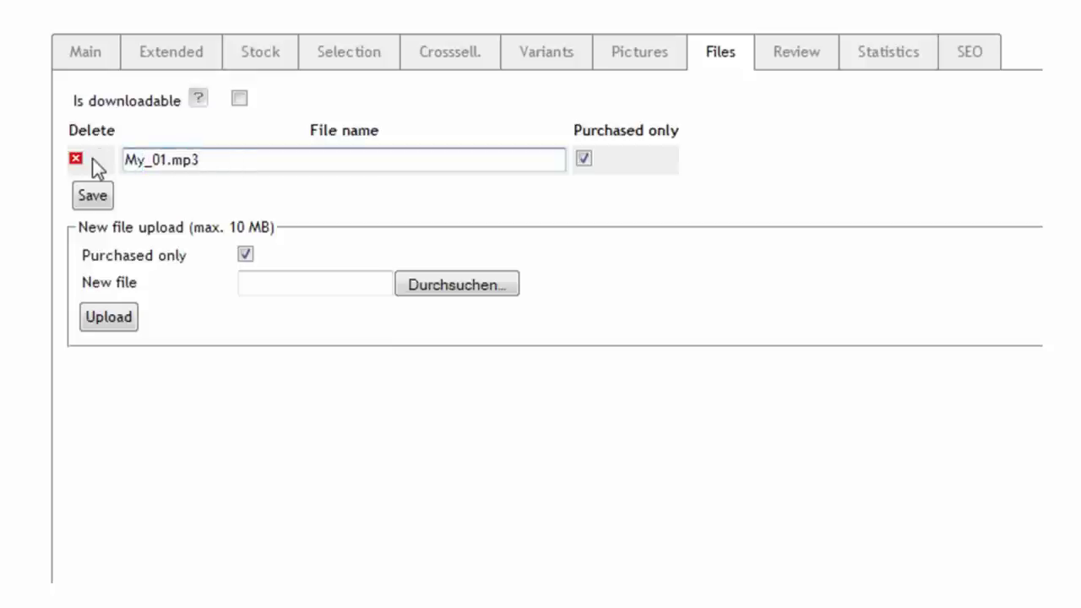
type("NiceSong")
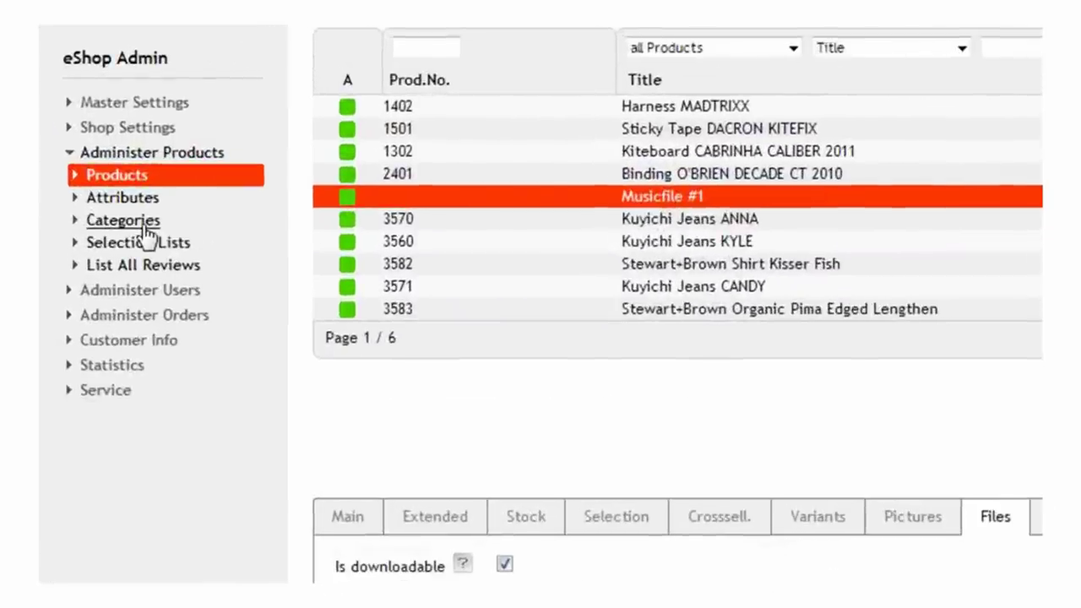
- Save a new active category 'Soundfiles' with special VAT 7 and open its product assignment
left_click(143, 221)
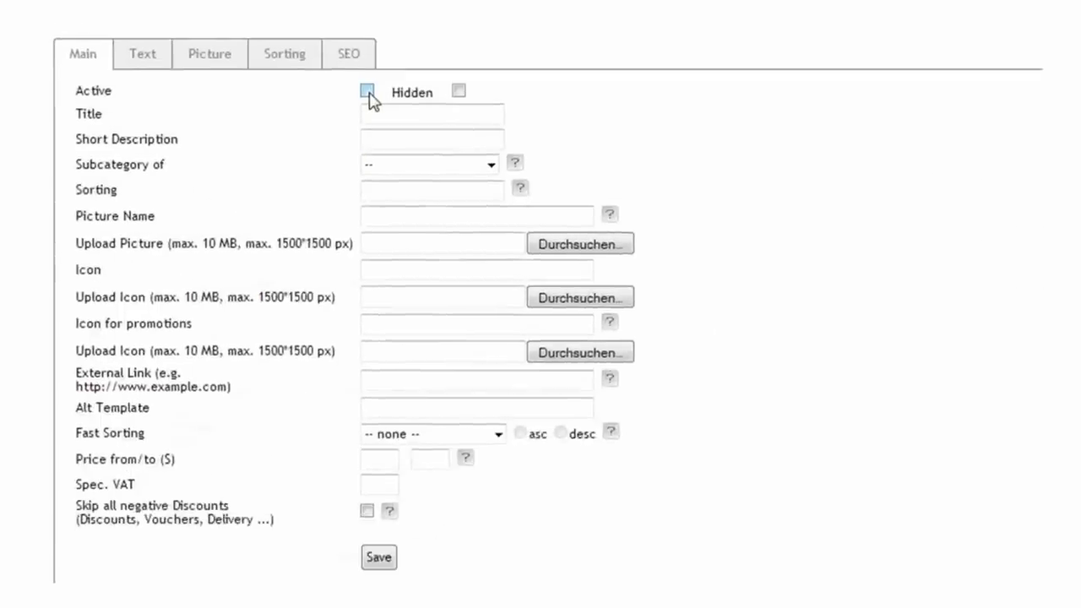
left_click(368, 92)
left_click(391, 115)
type("Soundfile")
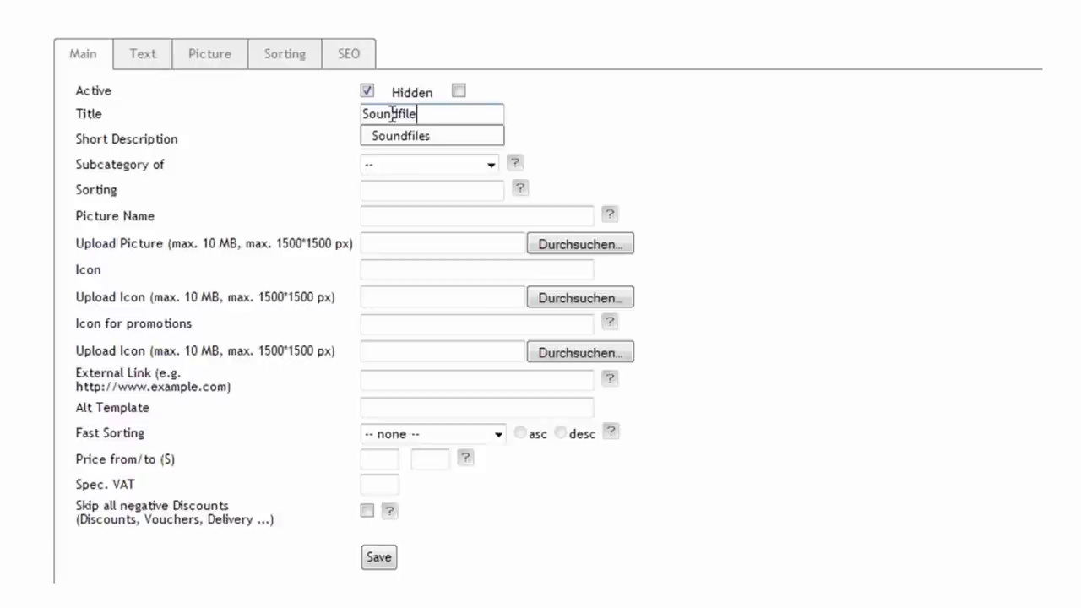
type("s")
key("Tab")
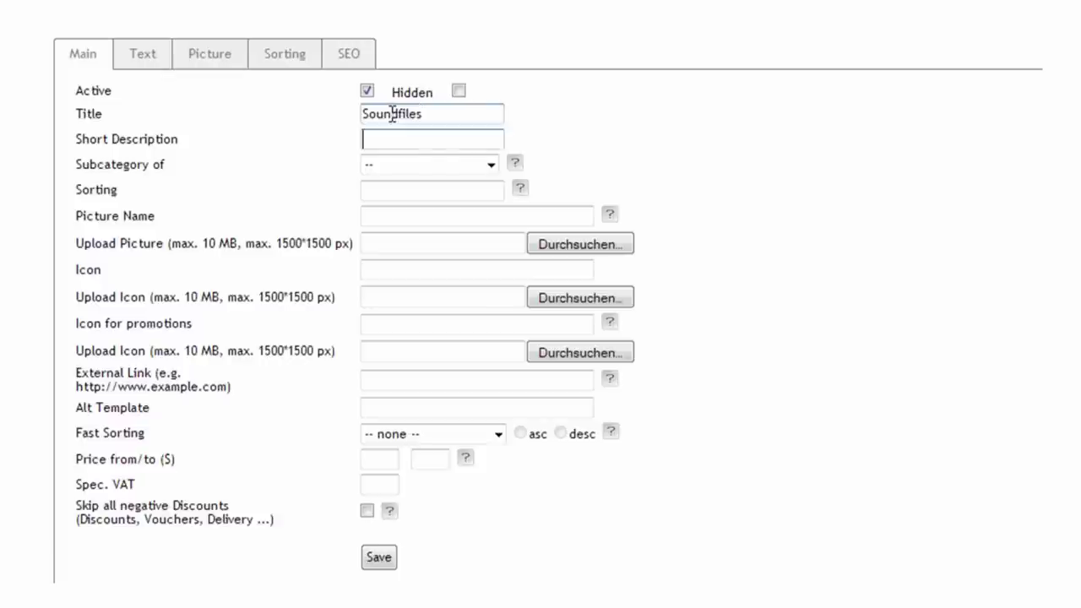
left_click(385, 484)
type("7")
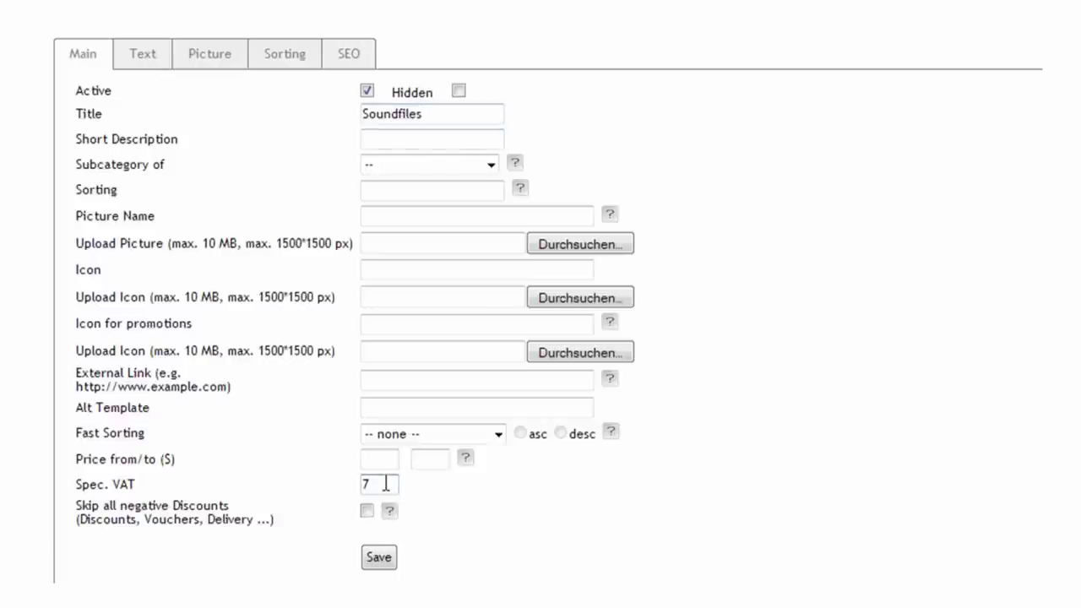
left_click(379, 557)
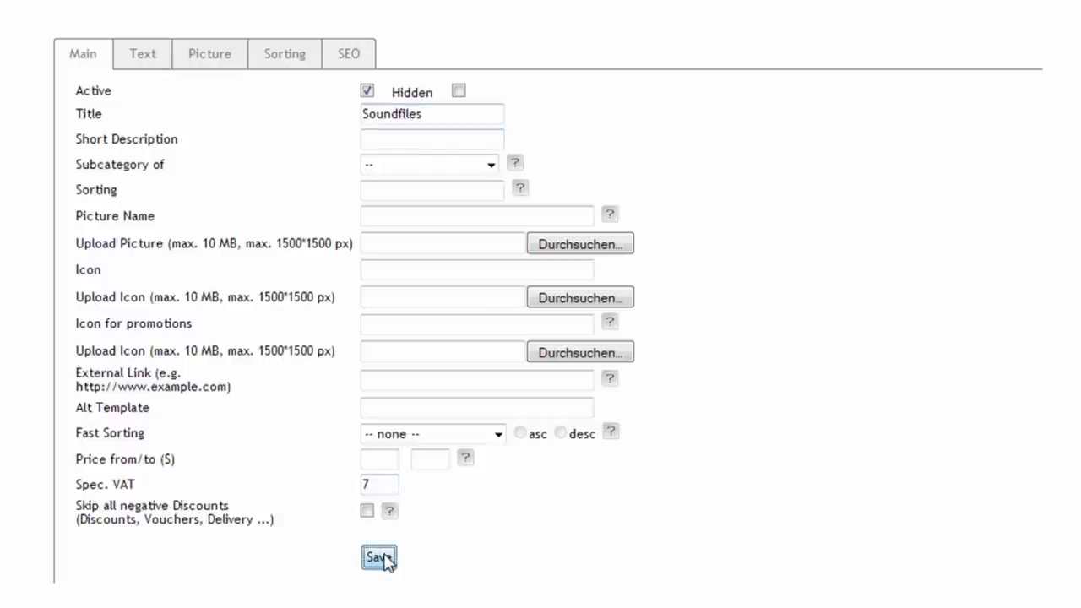
left_click(1001, 103)
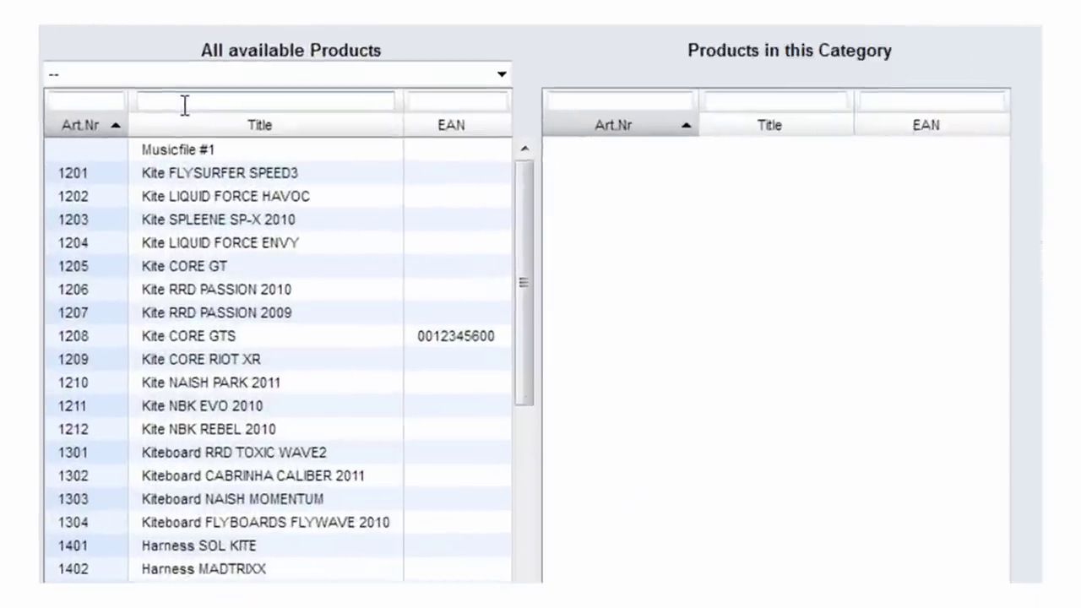
- Filter available products by 'Mu' and drag Musicfile #1 into the Soundfiles category
left_click(295, 163)
type("Mu")
left_click_drag(211, 148, 615, 194)
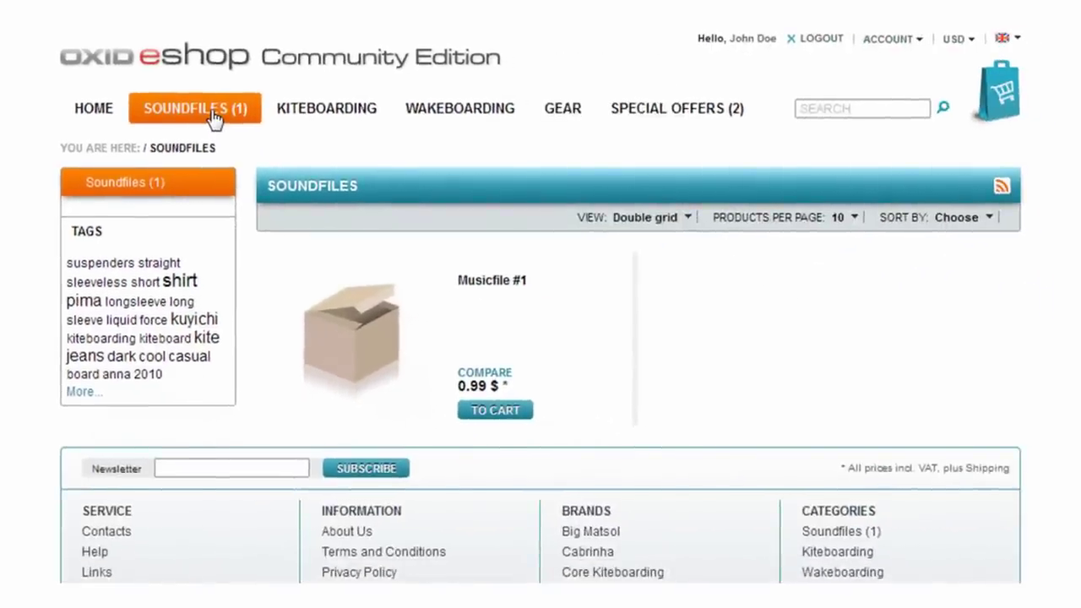
- Open the Musicfile #1 product page, add it to the cart, and proceed to checkout
mouse_move(333, 280)
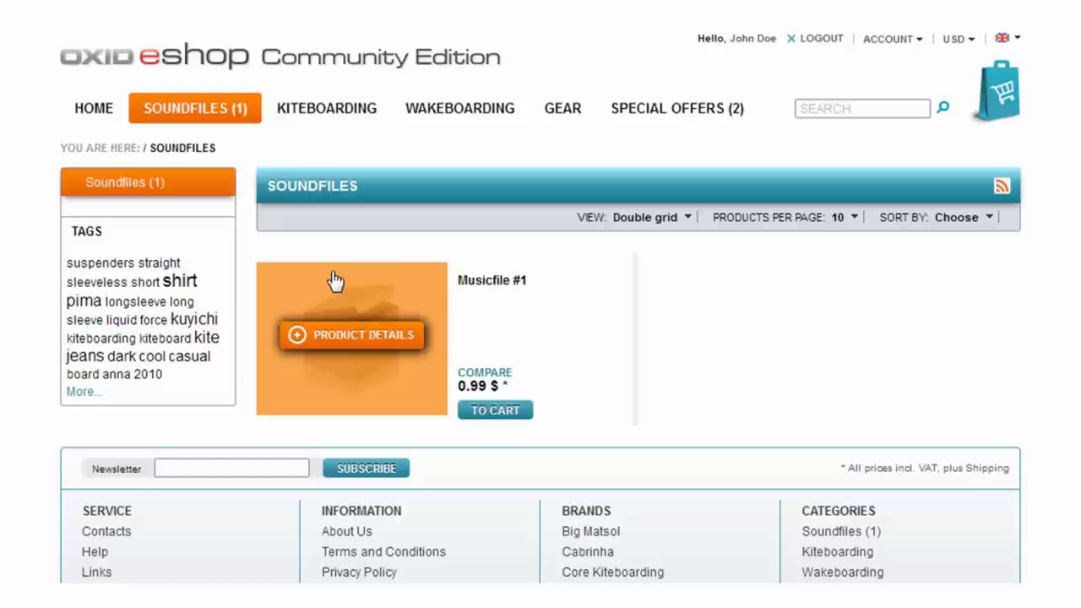
left_click(338, 317)
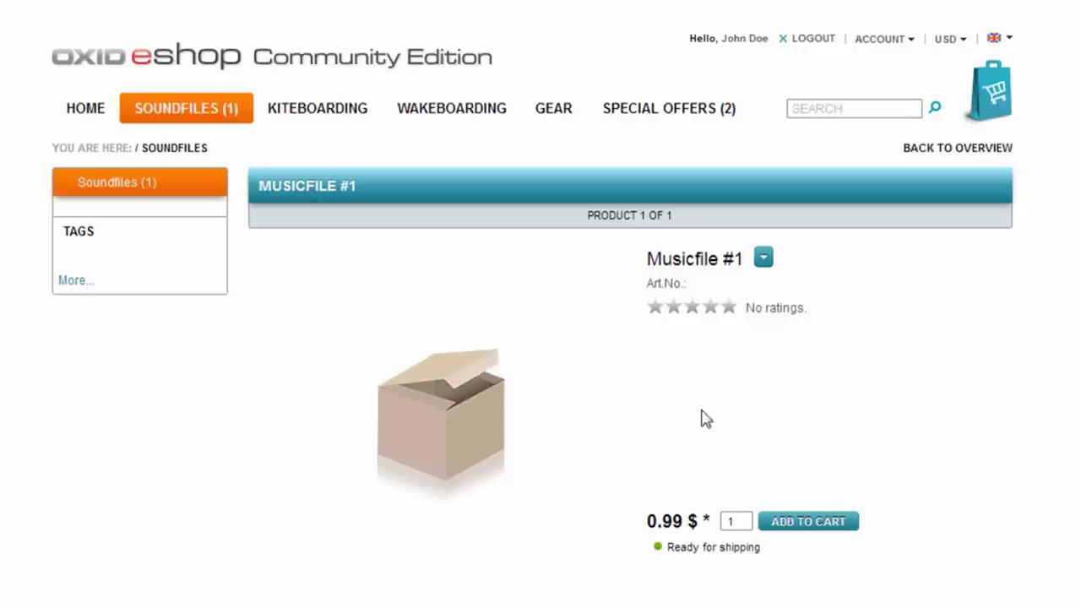
left_click(809, 530)
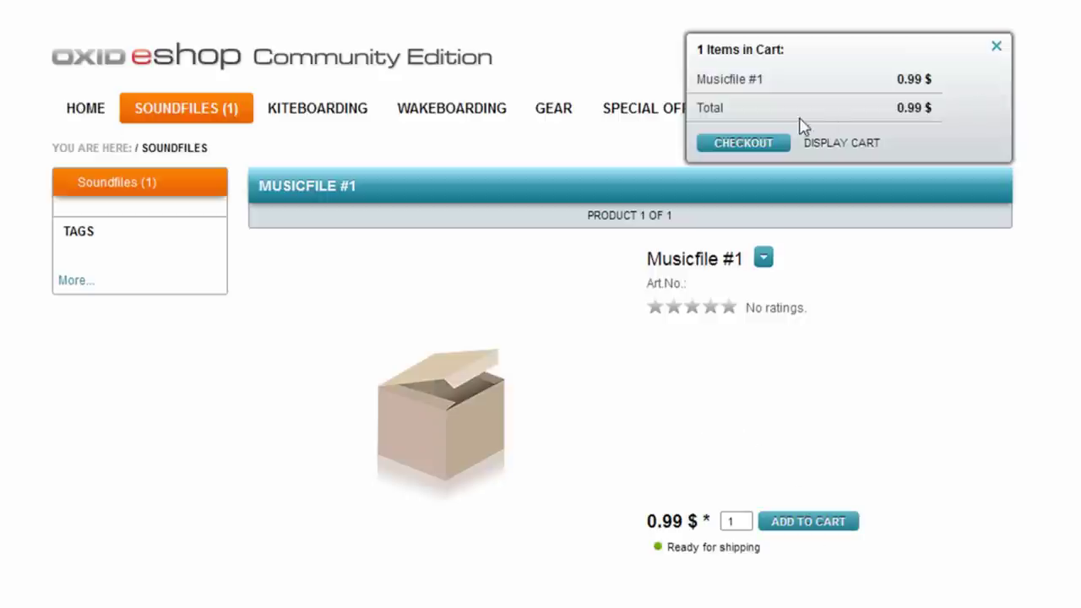
left_click(743, 144)
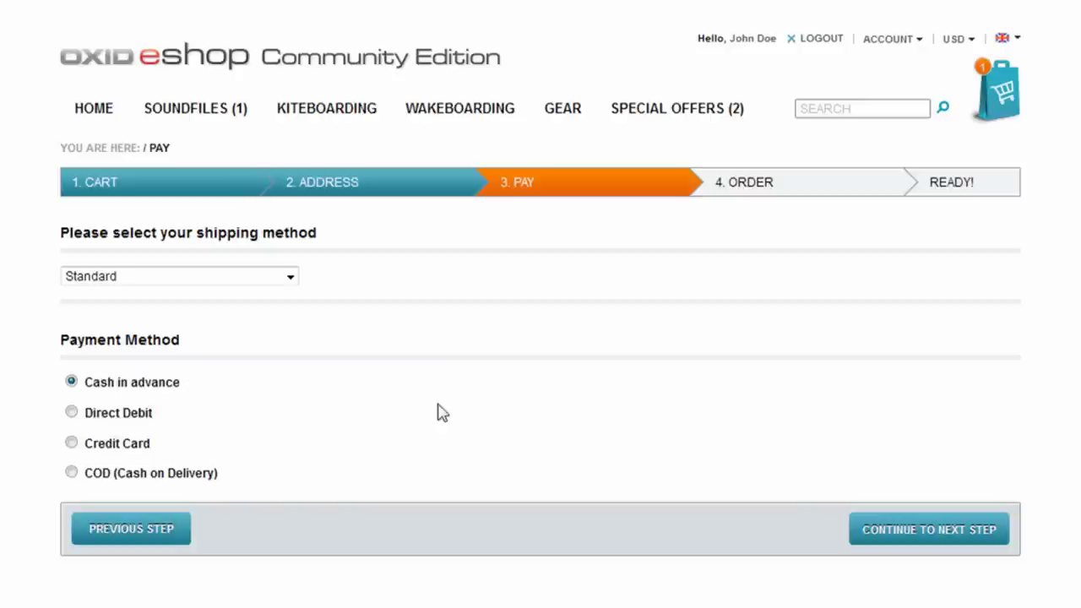
- Continue to the order overview to place the order, then view My Downloads in the account
left_click(921, 529)
scroll(920, 529, "down", 5)
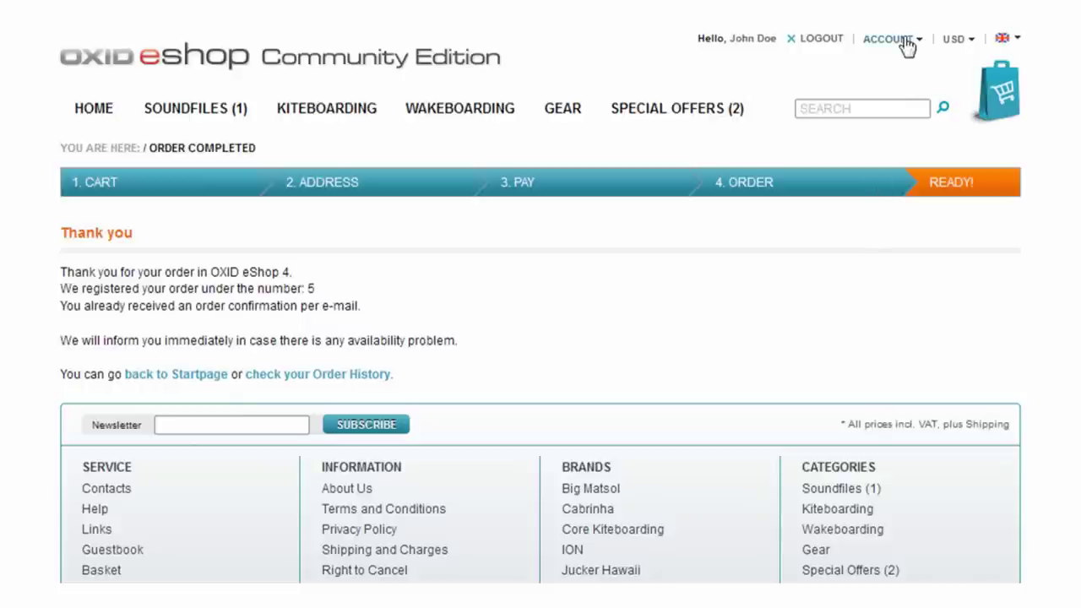
left_click(907, 44)
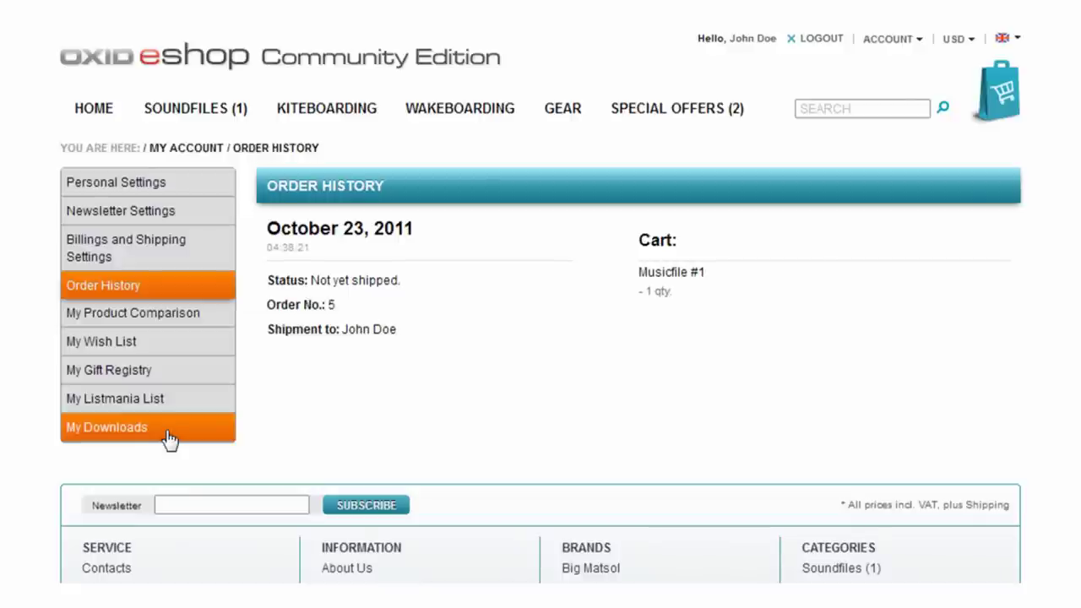
left_click(169, 438)
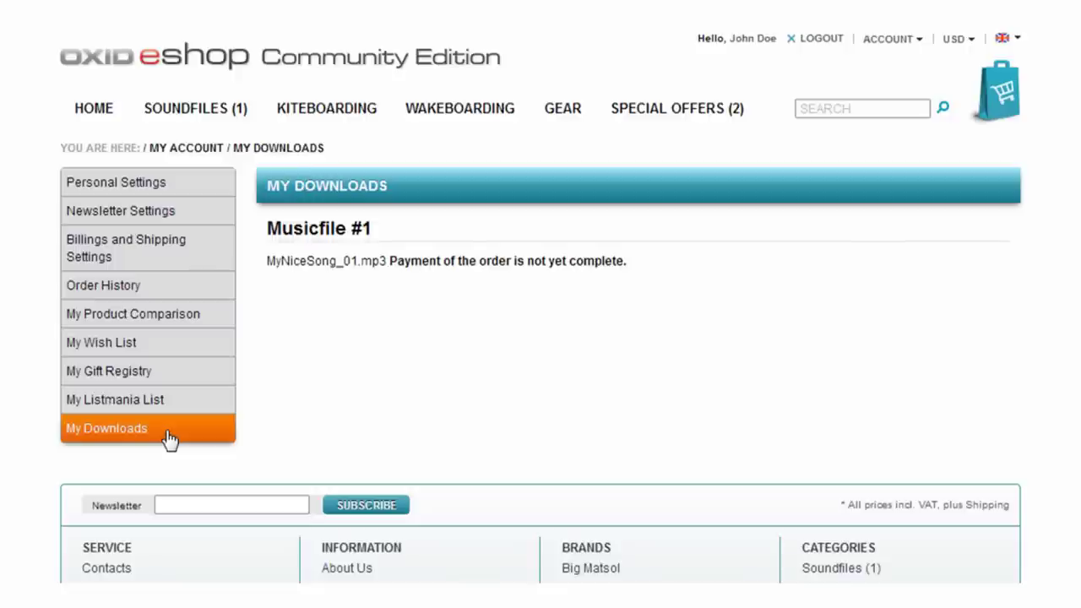
- Open the new Musicfile #1 order and set its Paid on date to the current date
left_click(125, 230)
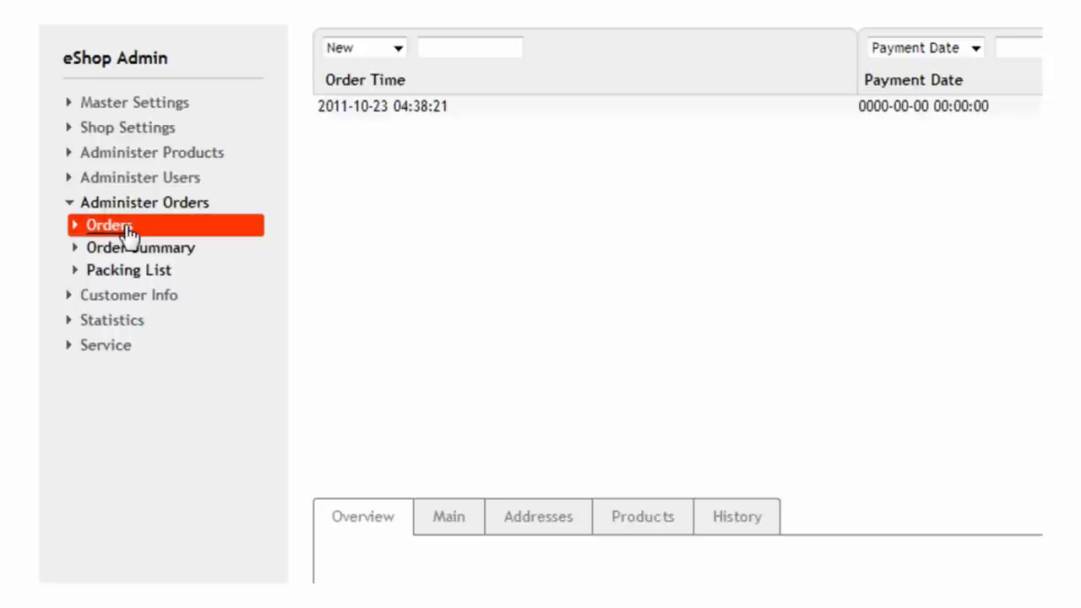
left_click(925, 112)
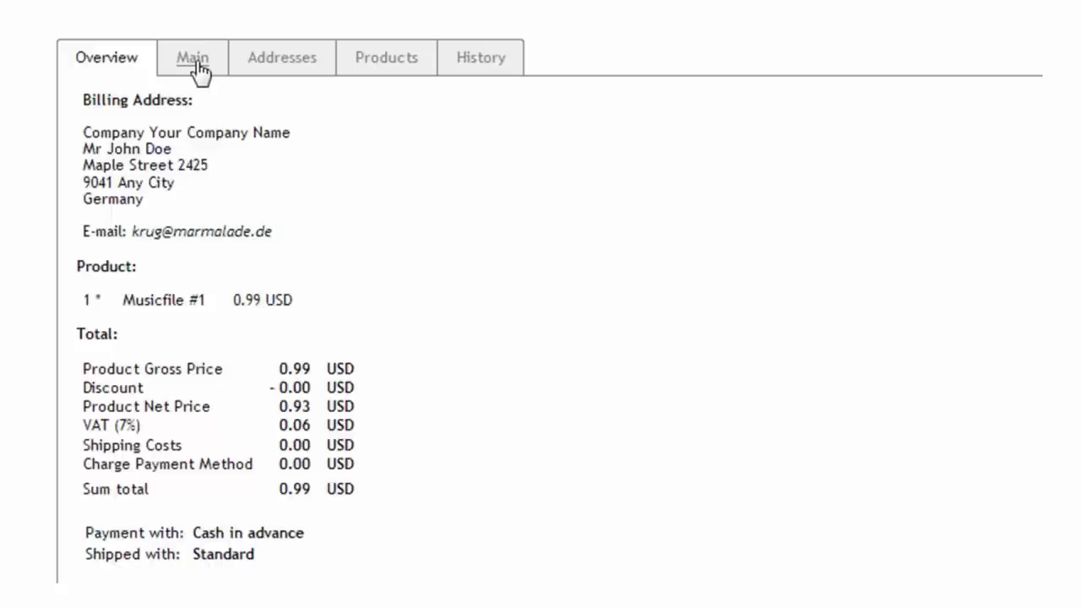
left_click(194, 59)
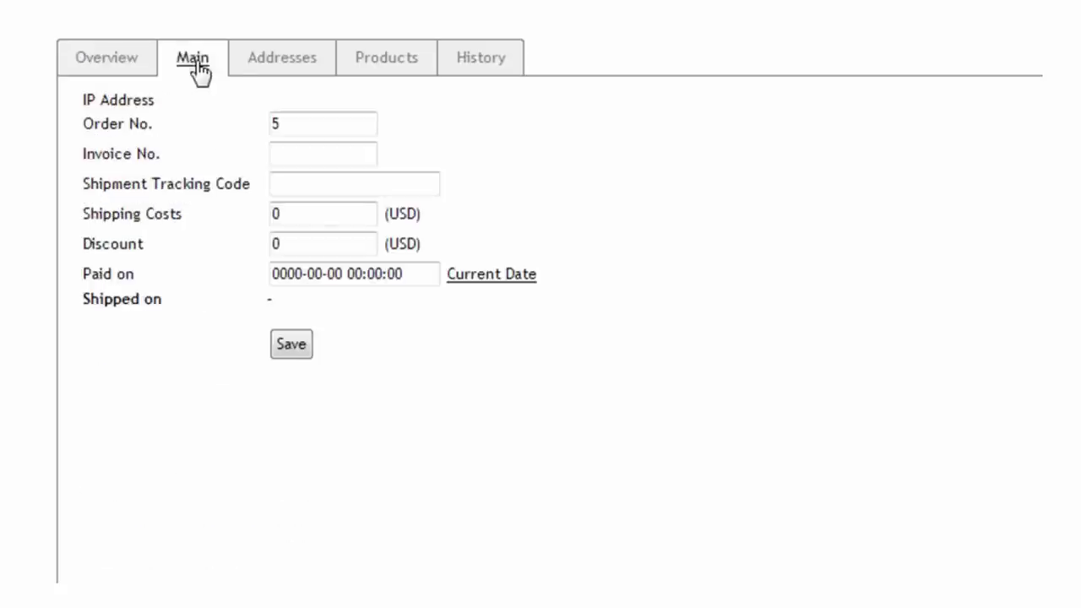
left_click(512, 289)
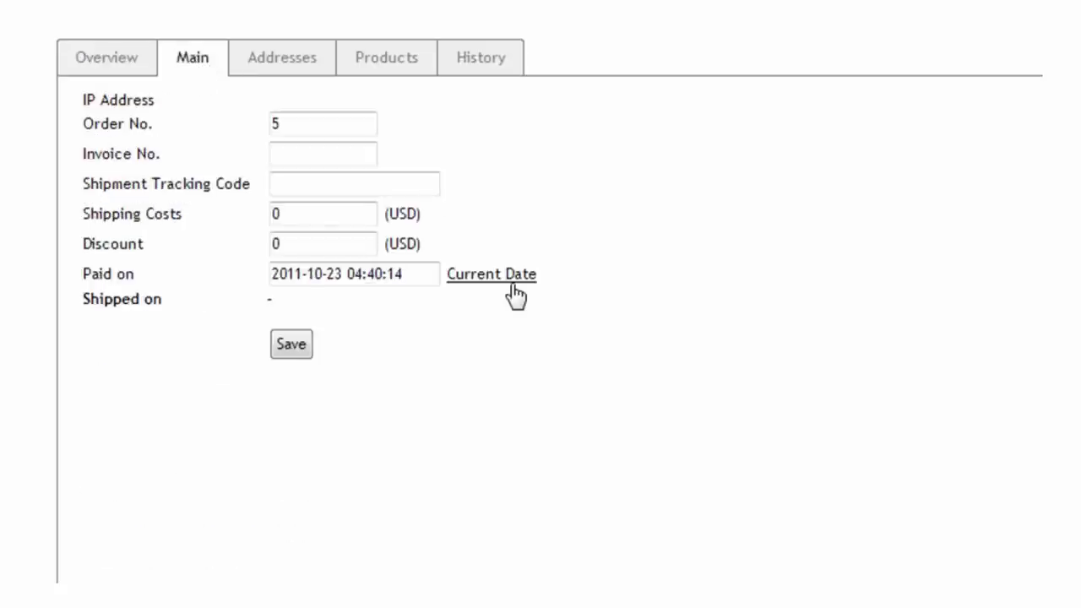